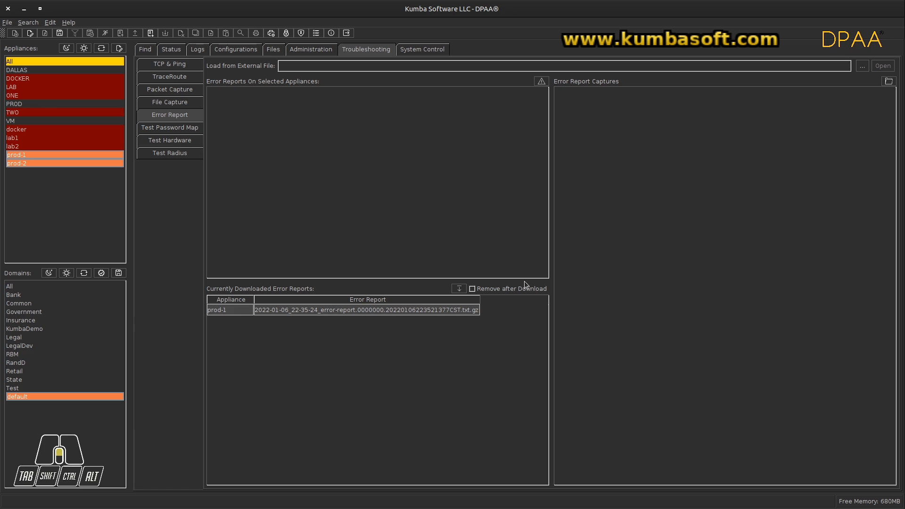
# Load the external file error-report.txt from the home directory's AAA-Error Reports folder and browse its captured sections
pyautogui.click(862, 65)
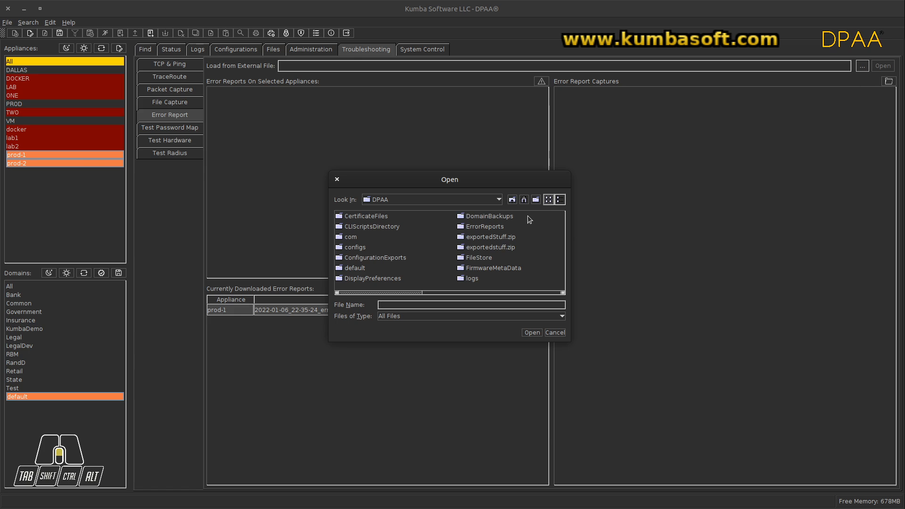
pyautogui.click(512, 200)
pyautogui.click(512, 200)
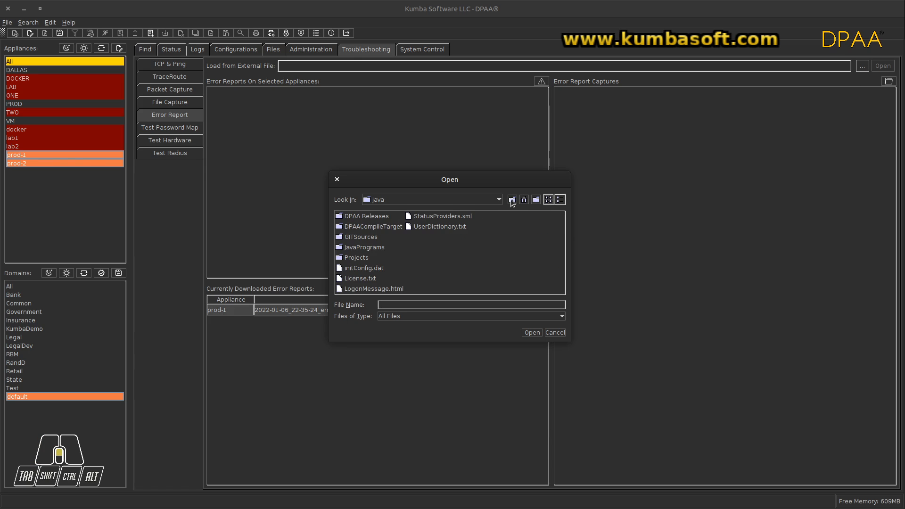
pyautogui.click(512, 199)
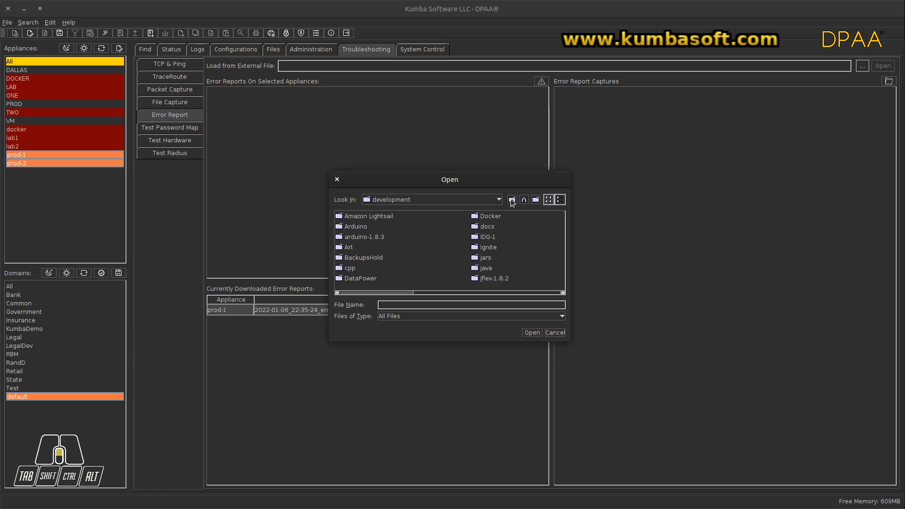
pyautogui.click(511, 199)
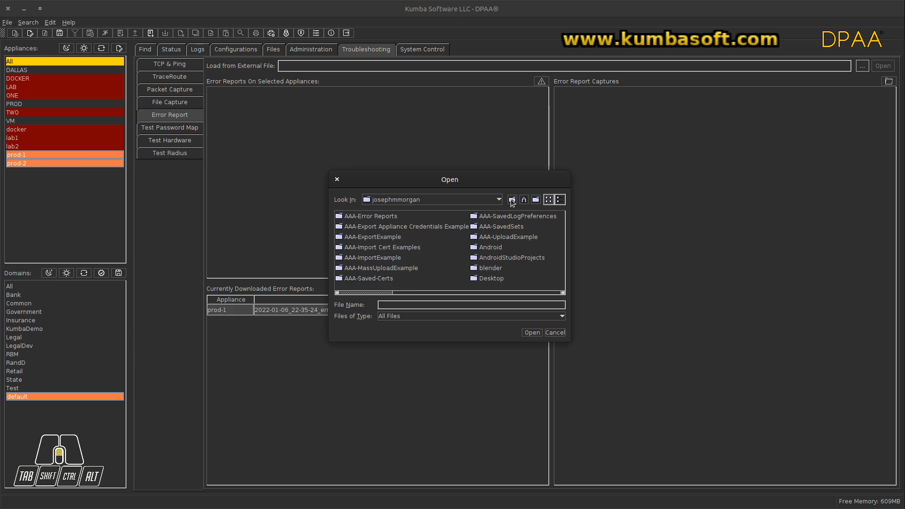
pyautogui.doubleClick(391, 217)
pyautogui.click(381, 227)
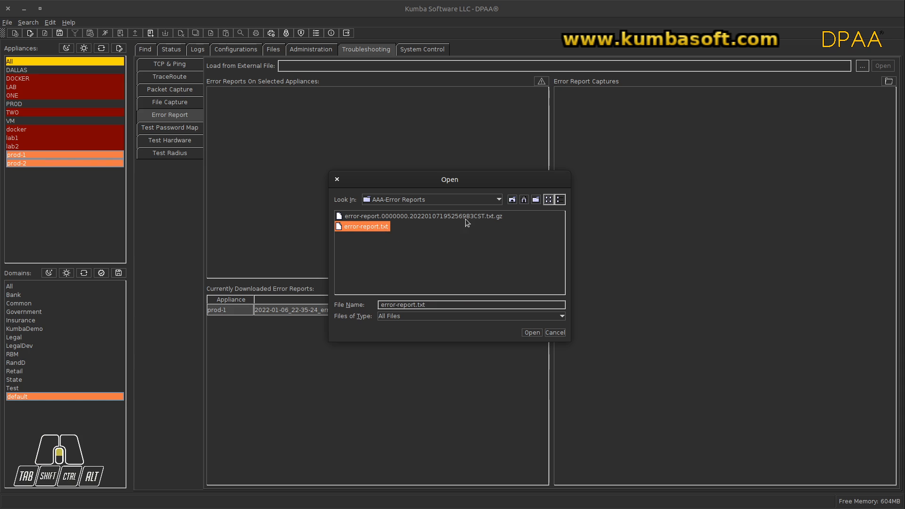
pyautogui.click(531, 332)
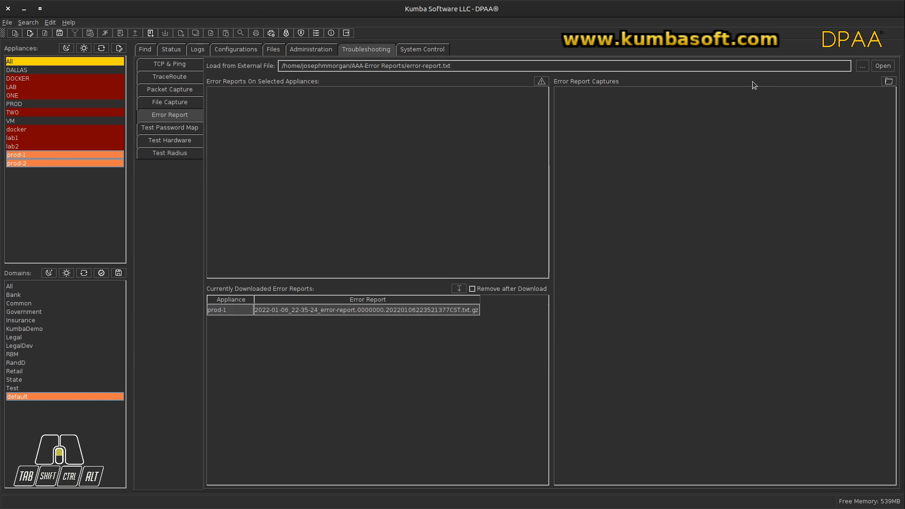
pyautogui.click(881, 66)
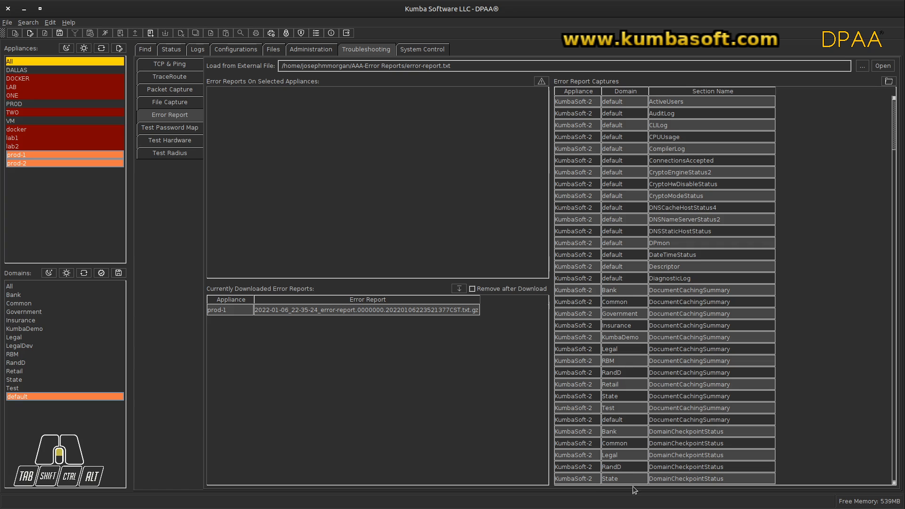
pyautogui.moveTo(895, 138); pyautogui.dragTo(903, 101)
# Generate new error reports on the selected appliances prod-1 and prod-2, check the command results and dismiss them
pyautogui.click(542, 84)
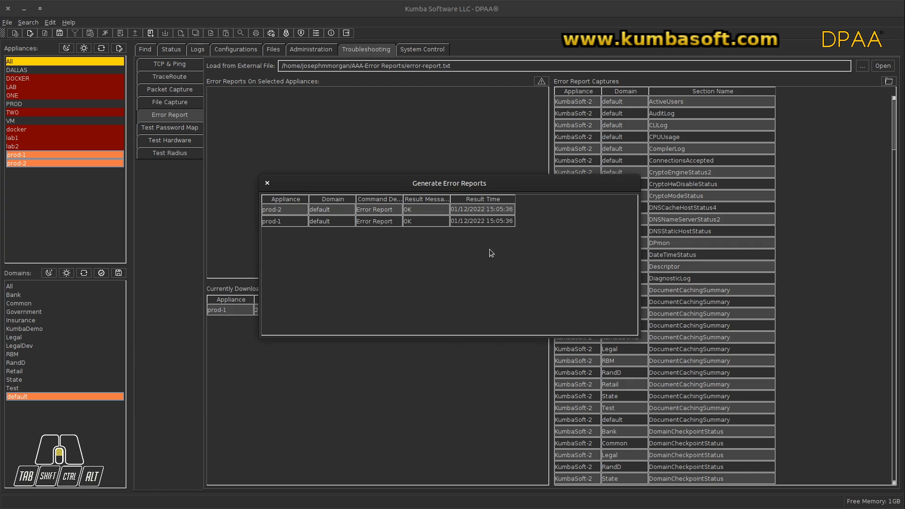
pyautogui.click(404, 199)
pyautogui.moveTo(404, 199); pyautogui.dragTo(450, 199)
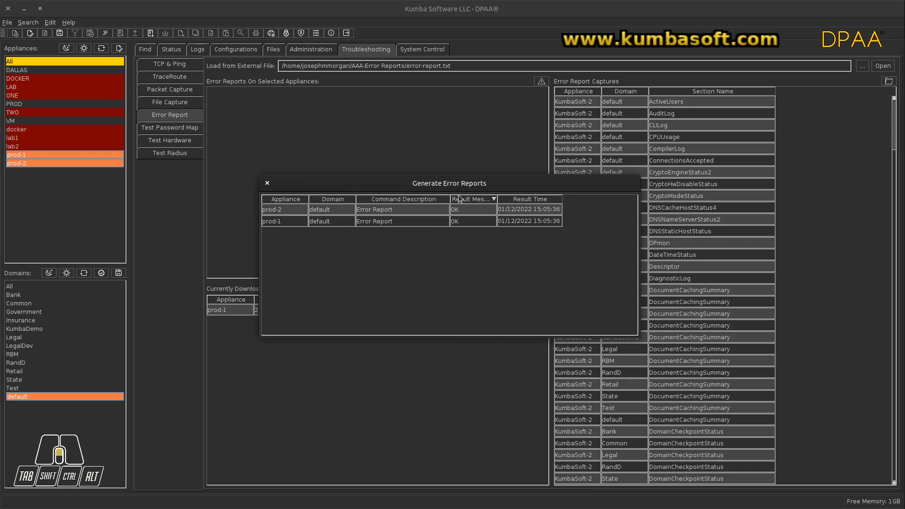
pyautogui.click(268, 186)
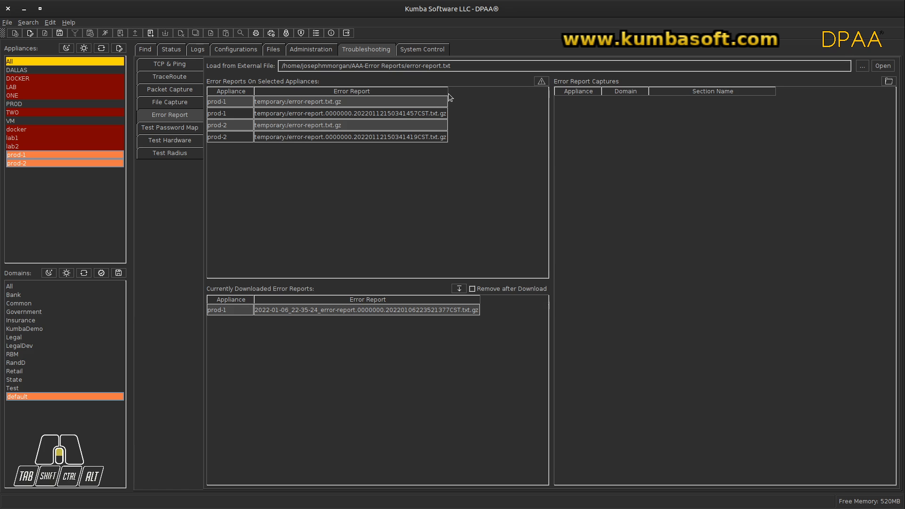
# Widen the appliance report list's Error Report column and download the timestamped 20220112 reports of prod-1 and prod-2 to the local system
pyautogui.moveTo(444, 93); pyautogui.dragTo(483, 91)
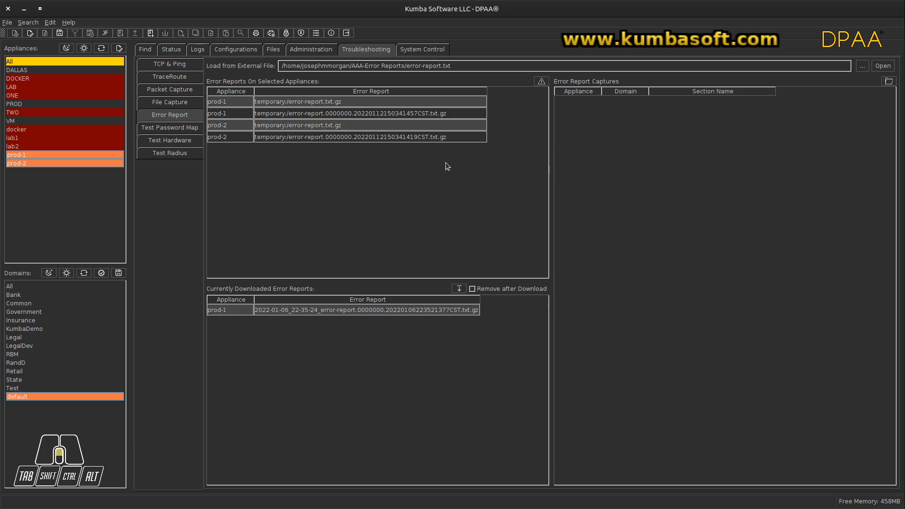
pyautogui.click(372, 117)
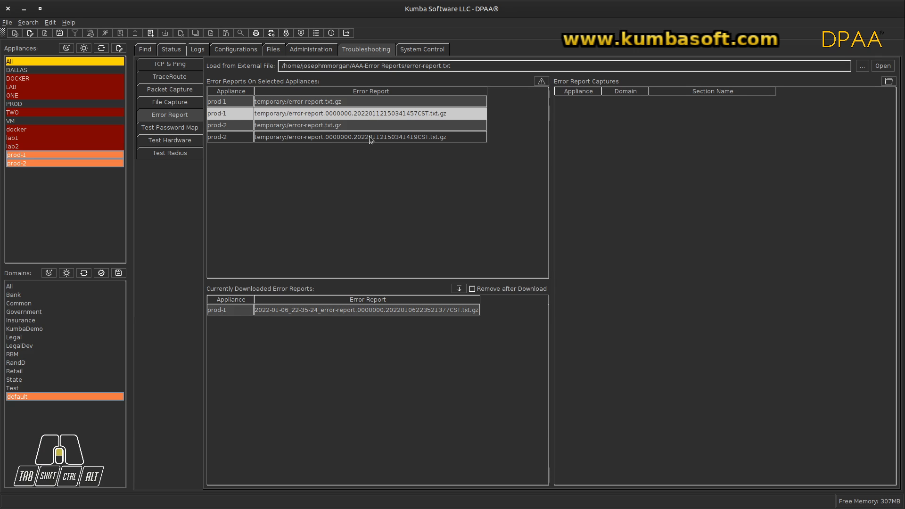
pyautogui.keyDown('ctrl'); pyautogui.click(369, 136); pyautogui.keyUp('ctrl')
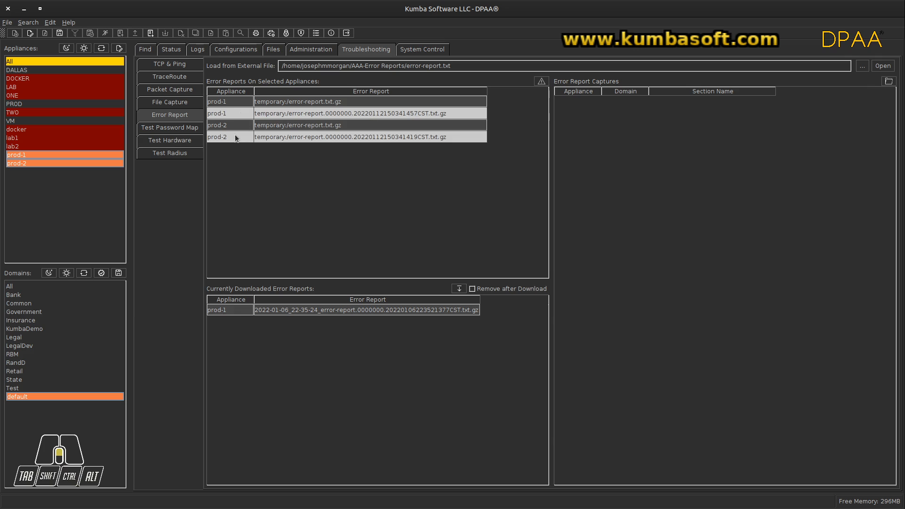
pyautogui.click(459, 290)
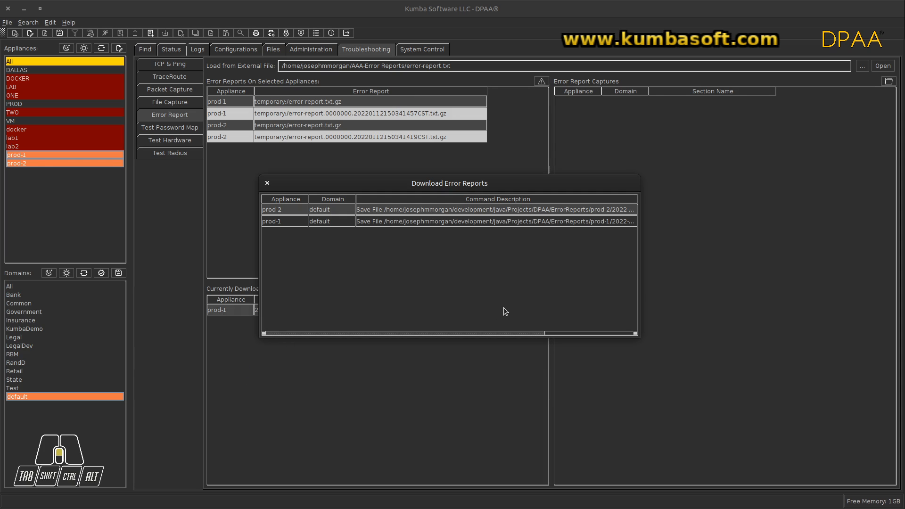
pyautogui.moveTo(478, 332); pyautogui.dragTo(405, 335)
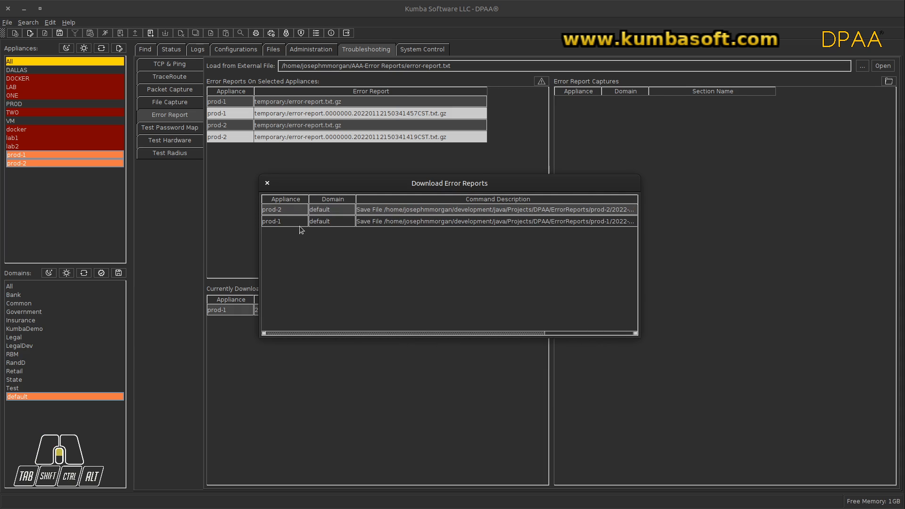
pyautogui.click(266, 183)
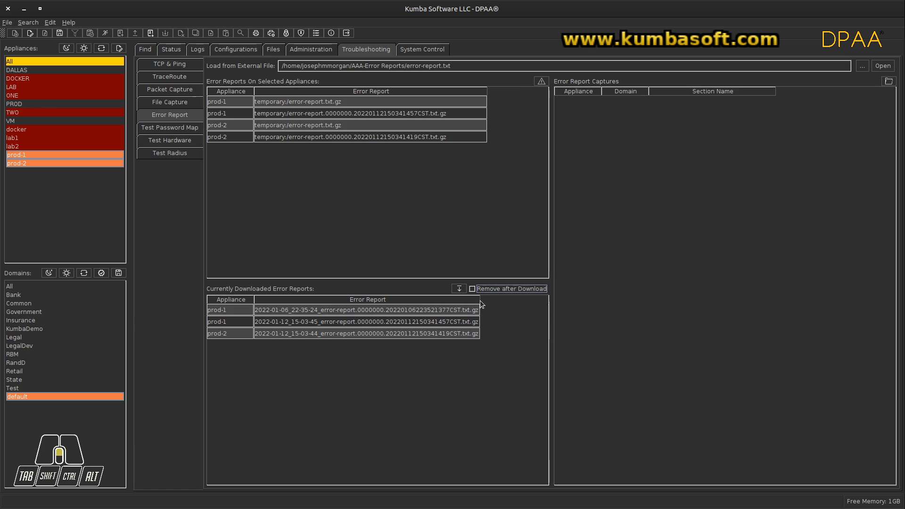
# Widen the downloaded list's Error Report column and load the 2022-01-12 reports of both prod-1 and prod-2 into the captures list
pyautogui.moveTo(479, 301); pyautogui.dragTo(517, 300)
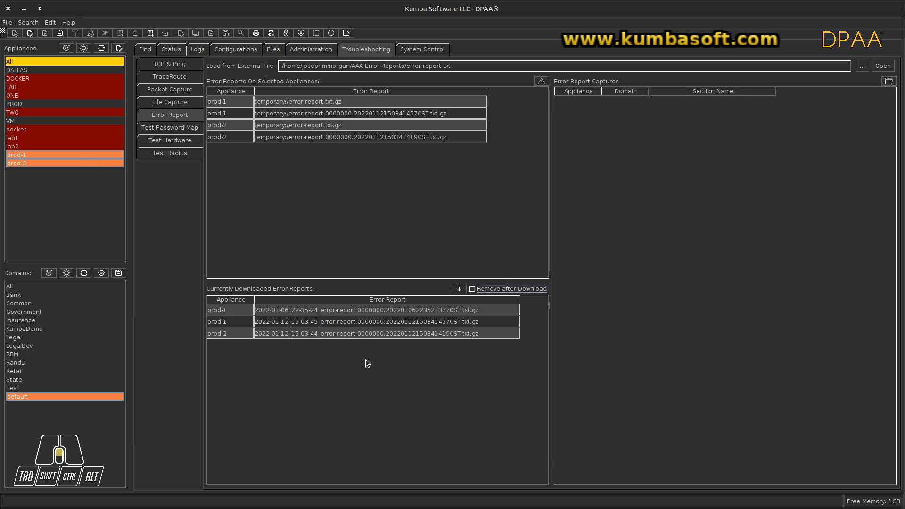
pyautogui.doubleClick(372, 321)
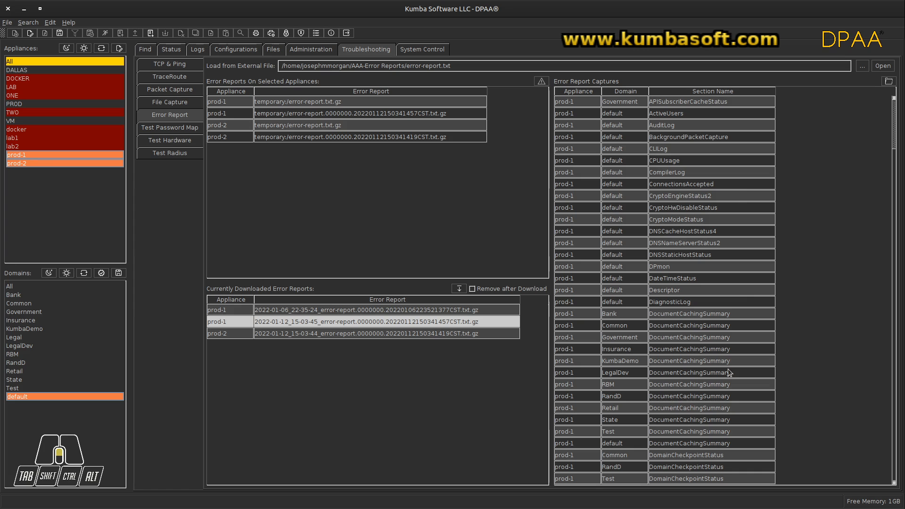
pyautogui.moveTo(894, 142); pyautogui.dragTo(891, 122)
pyautogui.keyDown('ctrl'); pyautogui.click(358, 332); pyautogui.keyUp('ctrl')
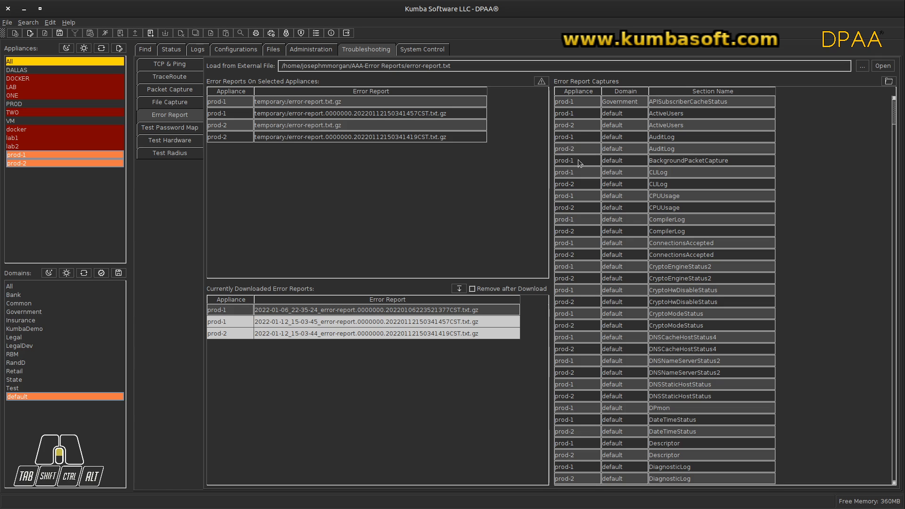
# View the AuditLog sections of prod-1 and prod-2 together in an enlarged window, browse the entries and close it
pyautogui.click(675, 113)
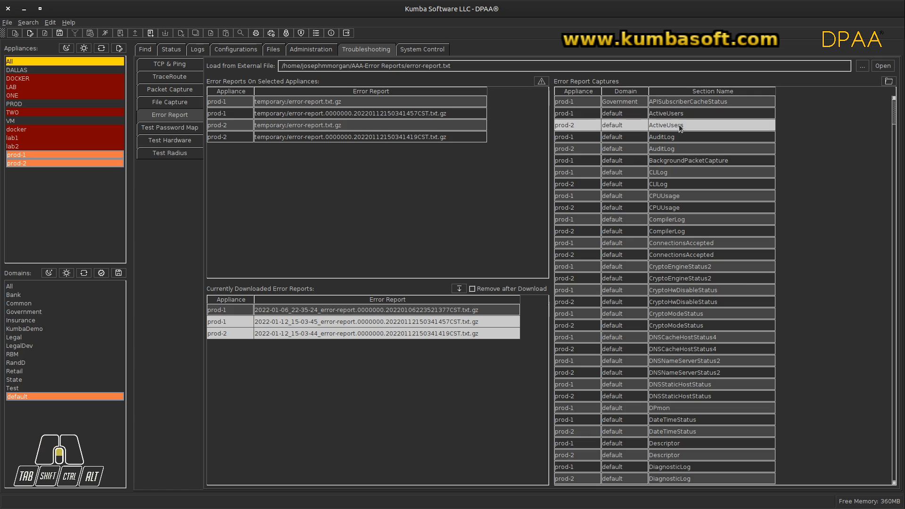
pyautogui.click(676, 136)
pyautogui.keyDown('ctrl'); pyautogui.click(672, 150); pyautogui.keyUp('ctrl')
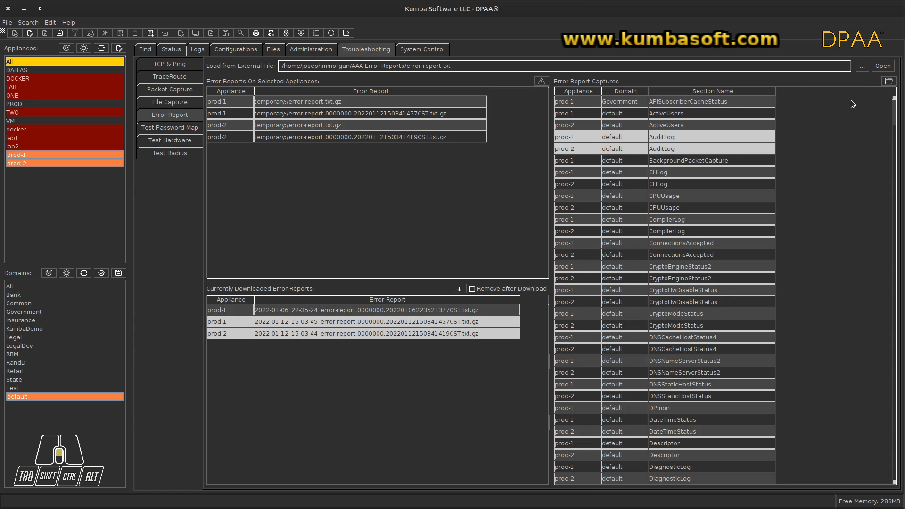
pyautogui.click(892, 84)
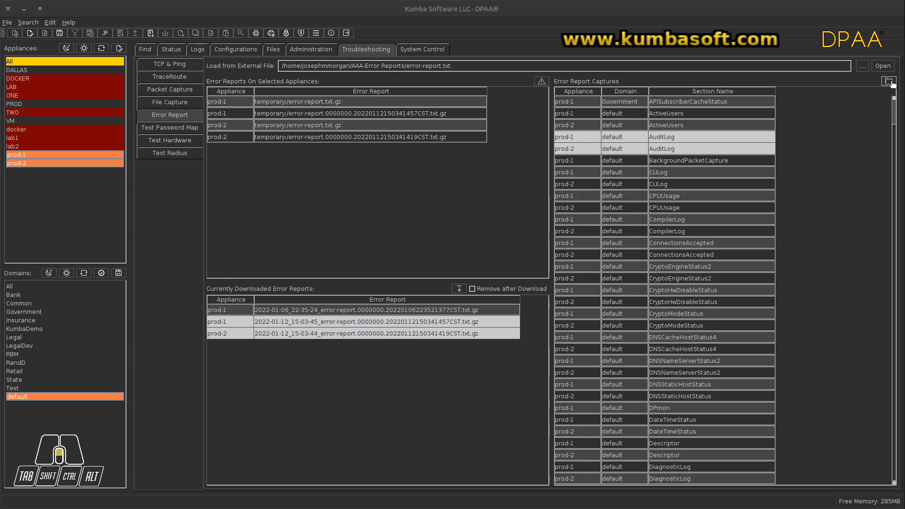
pyautogui.moveTo(450, 75); pyautogui.dragTo(263, 55)
pyautogui.moveTo(450, 161); pyautogui.dragTo(783, 187)
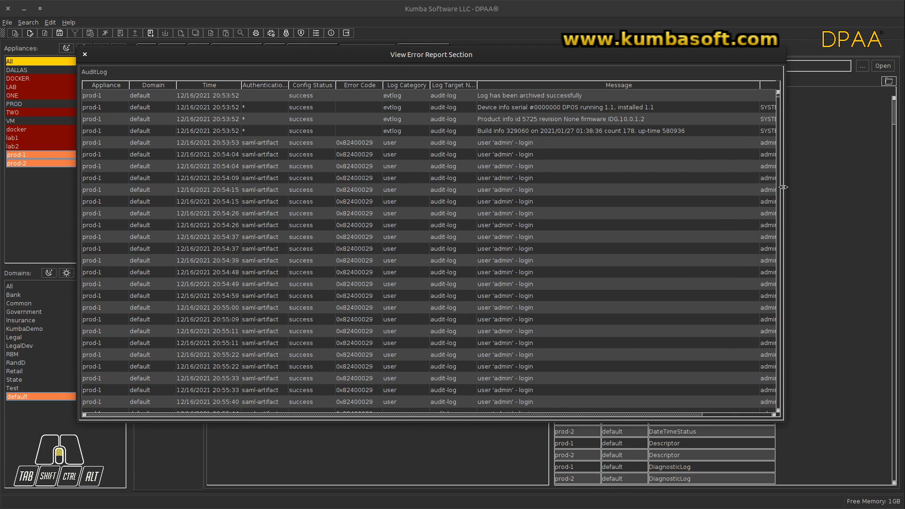
pyautogui.moveTo(777, 94)
pyautogui.mouseDown()
pyautogui.moveTo(802, 269)
pyautogui.moveTo(786, 400)
pyautogui.moveTo(781, 89)
pyautogui.mouseUp()
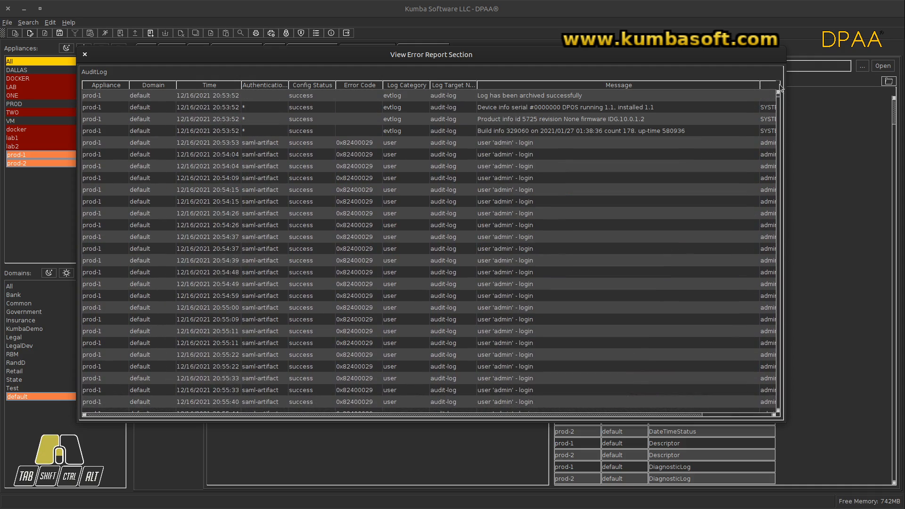
pyautogui.click(85, 55)
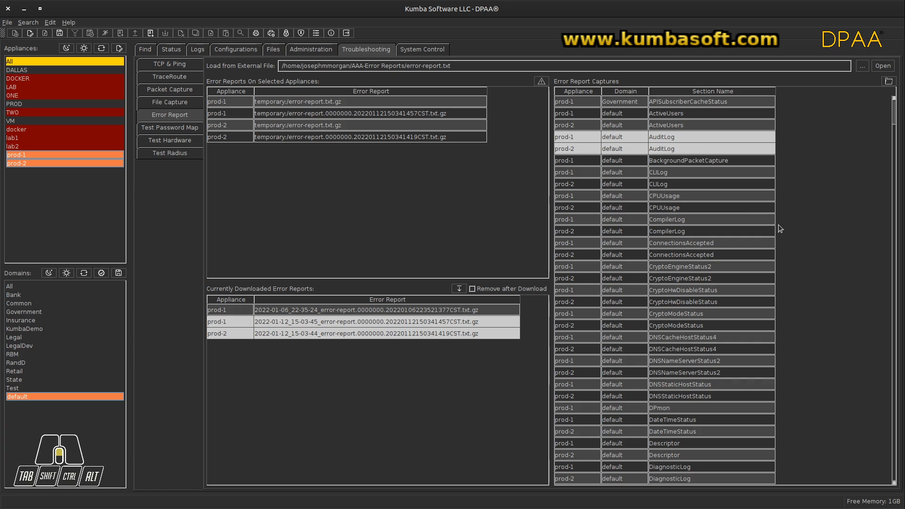
# View the CPUUsage sections of prod-1 and prod-2 together, widened to show all columns, and close the view
pyautogui.click(671, 196)
pyautogui.moveTo(671, 196); pyautogui.dragTo(668, 210)
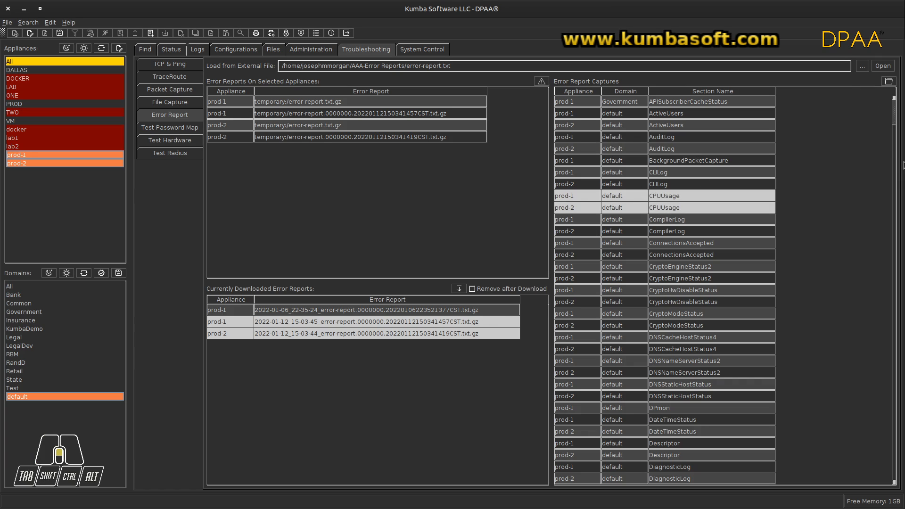
pyautogui.click(888, 83)
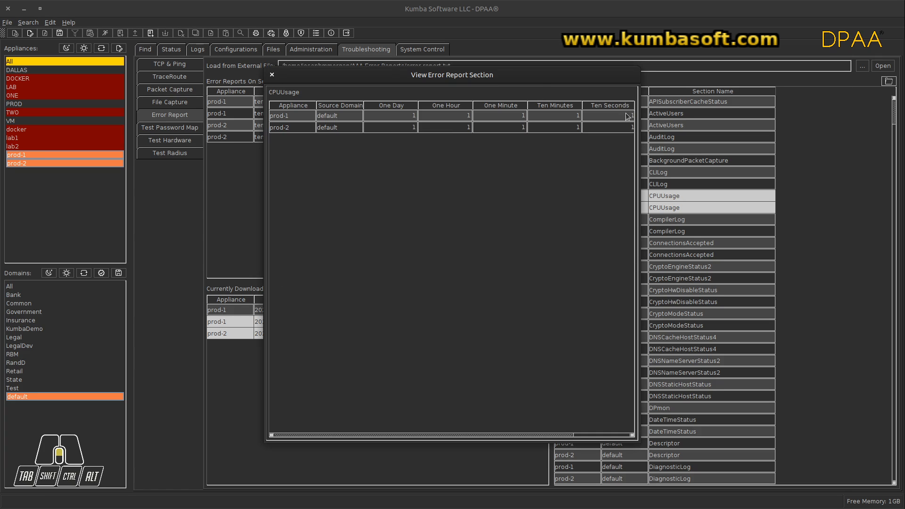
pyautogui.moveTo(638, 113); pyautogui.dragTo(739, 114)
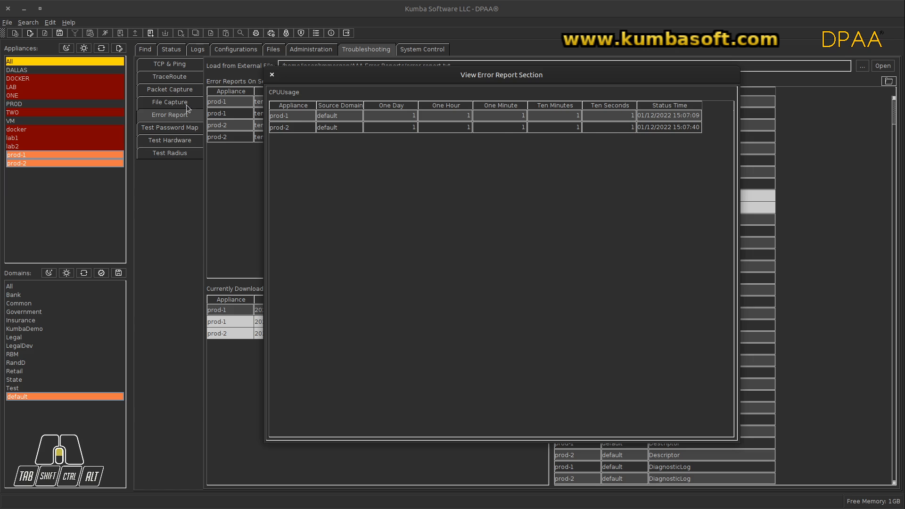
pyautogui.click(272, 75)
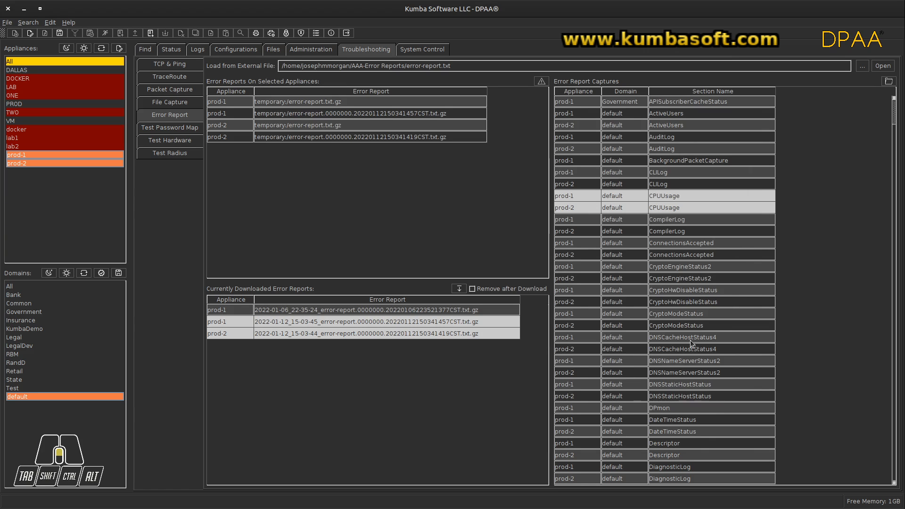
# View the DocumentCachingSummary sections of the Government domain for prod-1 and prod-2 together, with the window widened to show all columns
pyautogui.scroll(-8, 682, 389)
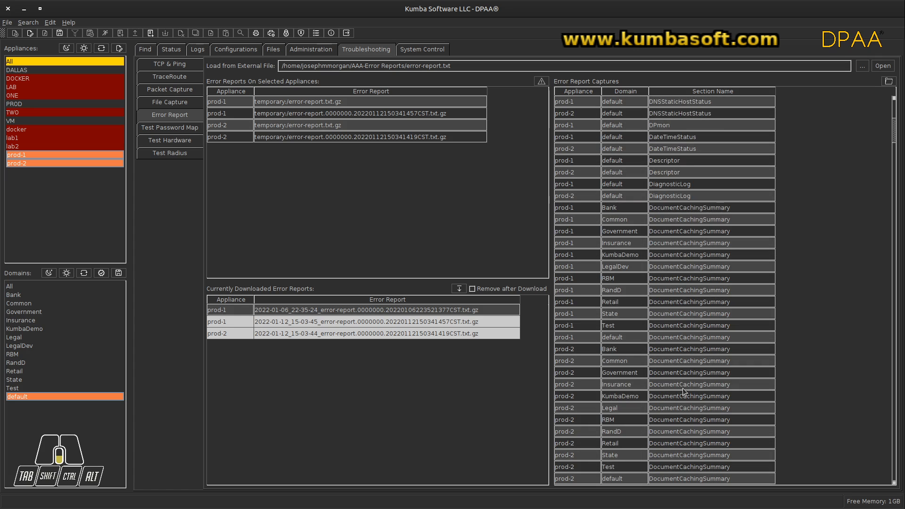
pyautogui.scroll(8, 682, 388)
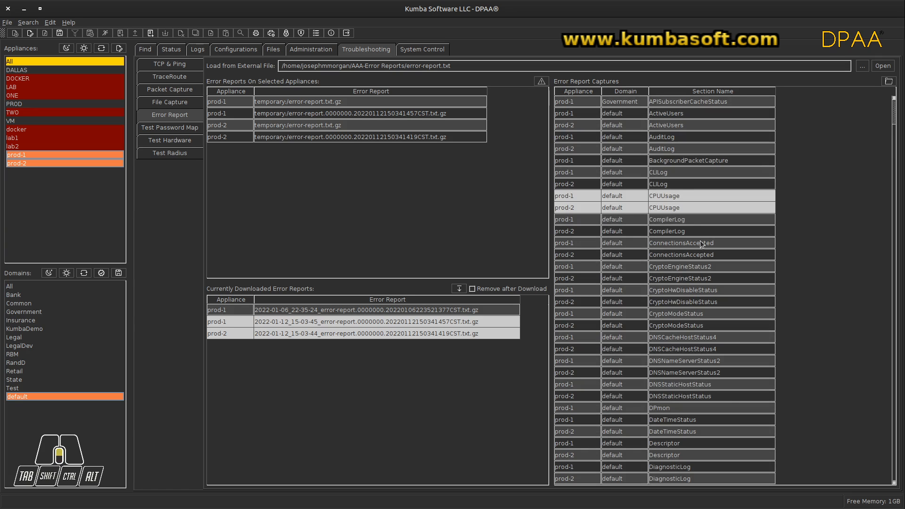
pyautogui.scroll(-9, 701, 245)
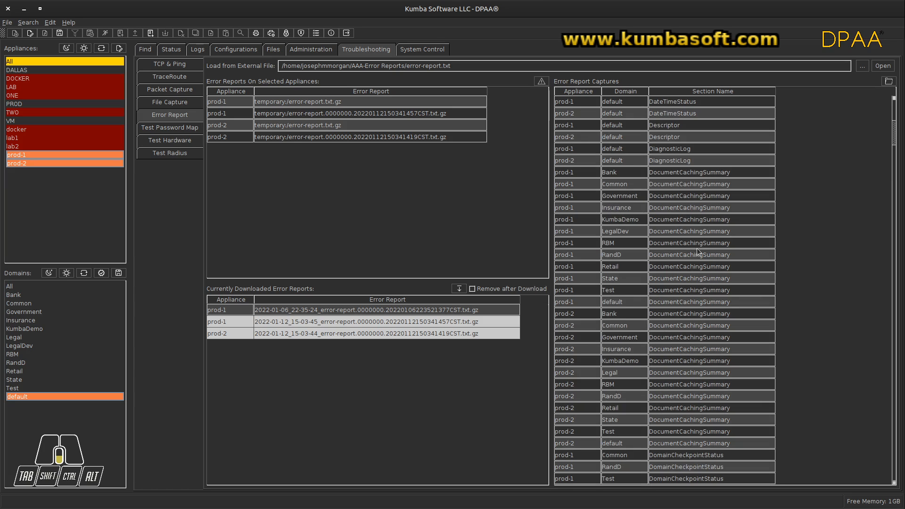
pyautogui.click(684, 195)
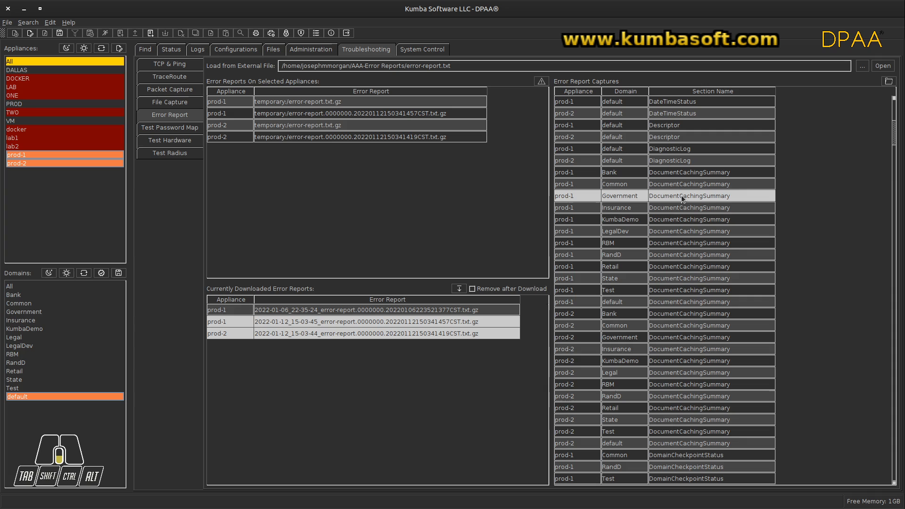
pyautogui.keyDown('ctrl'); pyautogui.click(675, 338); pyautogui.keyUp('ctrl')
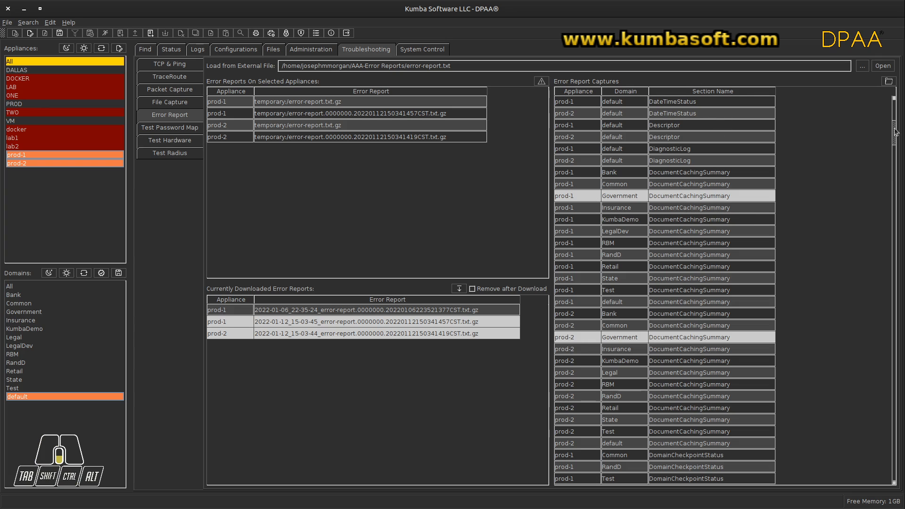
pyautogui.click(888, 83)
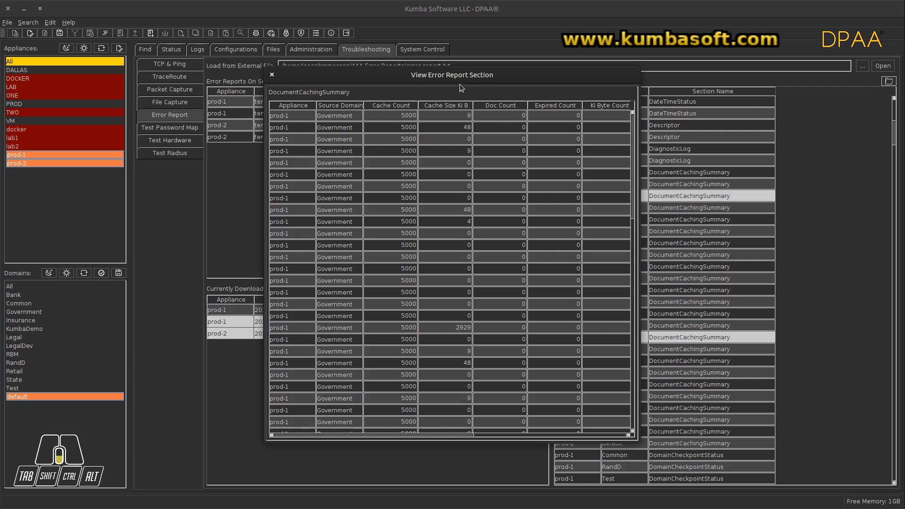
pyautogui.moveTo(404, 72); pyautogui.dragTo(246, 69)
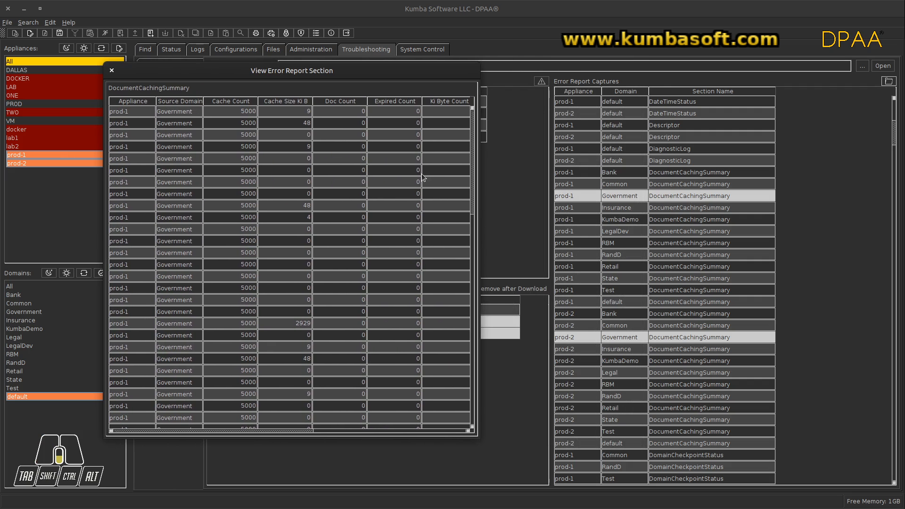
pyautogui.moveTo(479, 175); pyautogui.dragTo(760, 176)
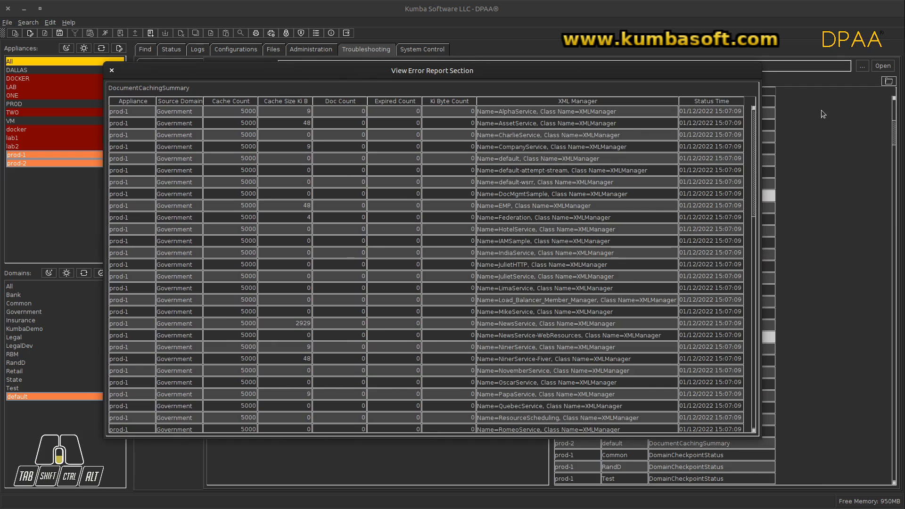
# Examine the combined DocumentCachingSummary entries of prod-1 and prod-2, order them by Status Time, and close the section view
pyautogui.moveTo(754, 120); pyautogui.dragTo(762, 92)
pyautogui.click(696, 103)
pyautogui.moveTo(459, 101)
pyautogui.mouseDown()
pyautogui.moveTo(384, 97)
pyautogui.moveTo(445, 100)
pyautogui.mouseUp()
pyautogui.click(112, 71)
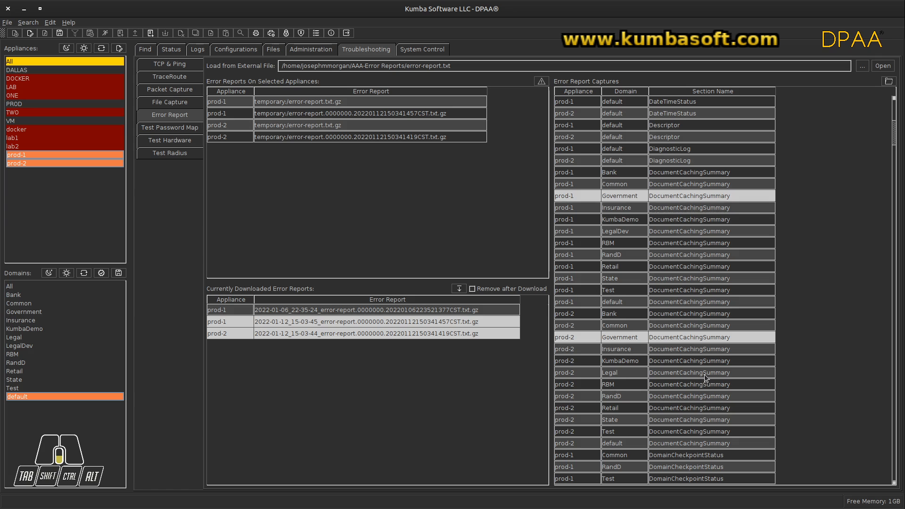
# Load the external file error-report.txt into the captures list and browse through its sections
pyautogui.scroll(-12, 704, 377)
pyautogui.scroll(-4, 704, 378)
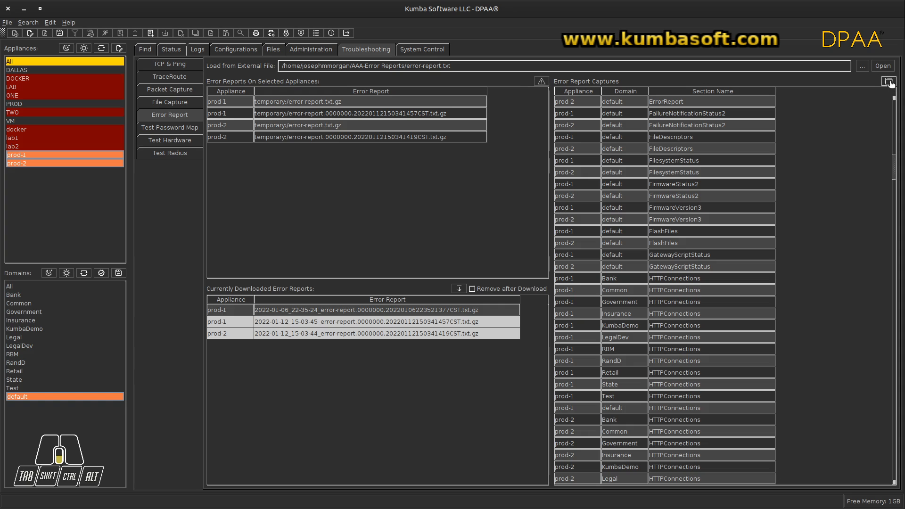
pyautogui.click(882, 67)
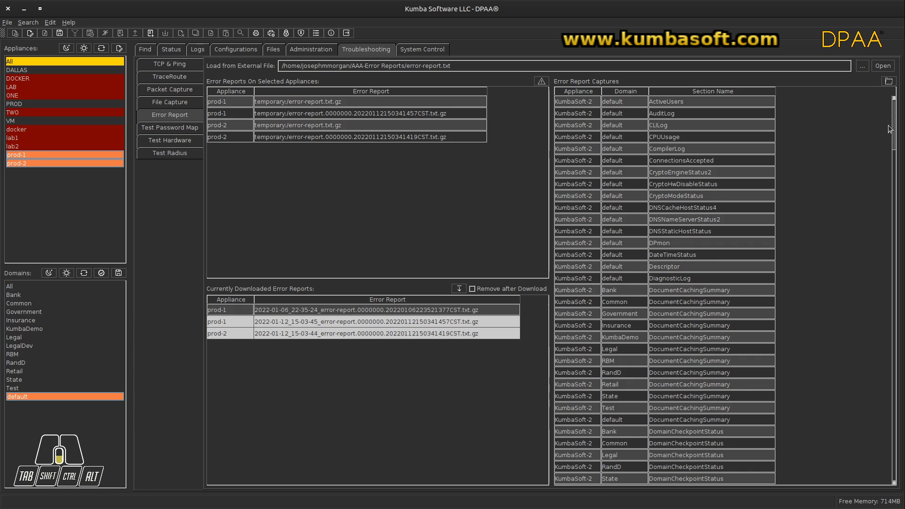
pyautogui.moveTo(894, 126); pyautogui.dragTo(893, 378)
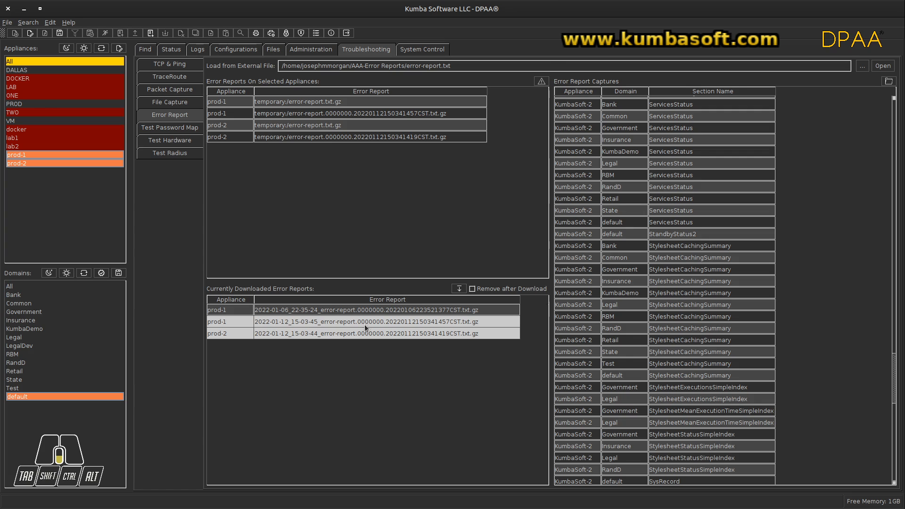
# Load each of the three downloaded error reports individually, finishing with the 2022-01-12 reports of prod-1 and prod-2 loaded together
pyautogui.click(399, 310)
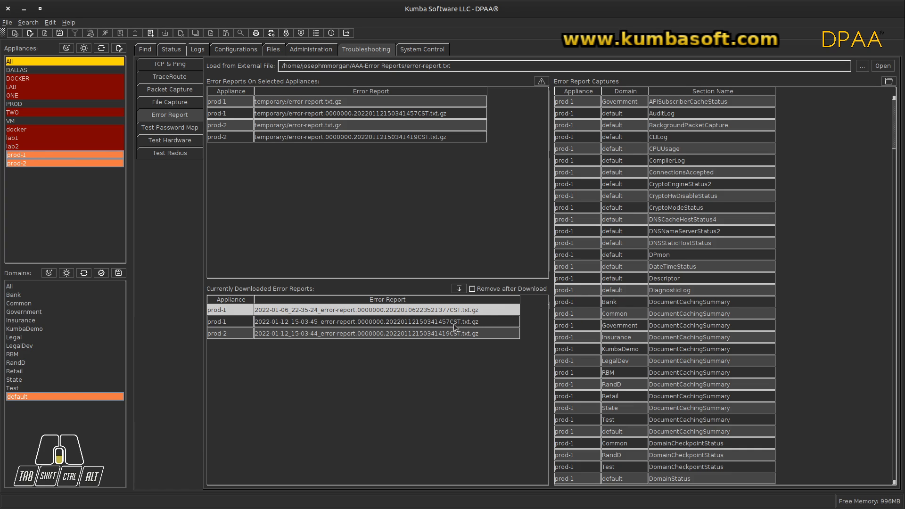
pyautogui.click(429, 324)
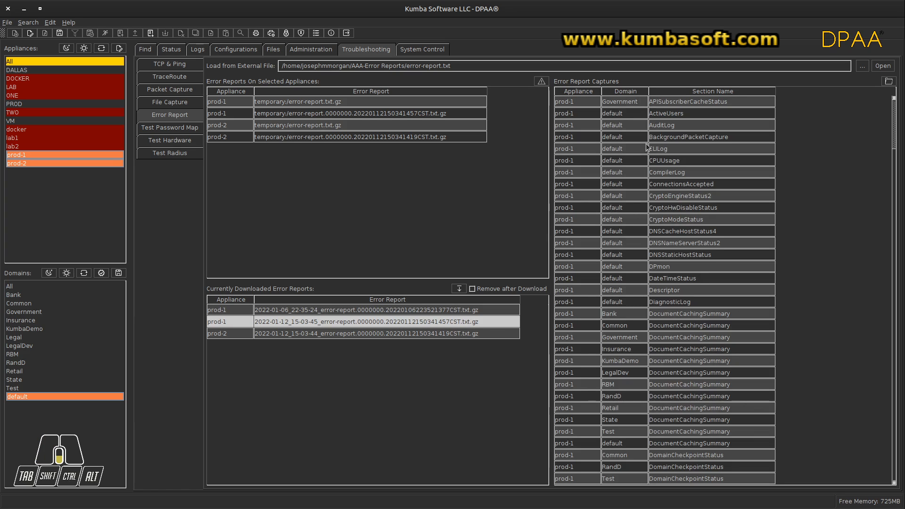
pyautogui.click(417, 335)
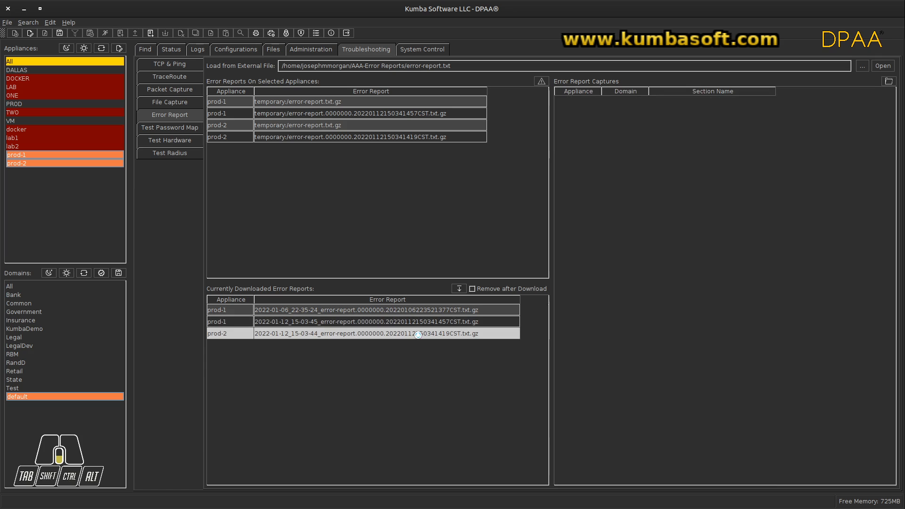
pyautogui.keyDown('ctrl'); pyautogui.click(397, 325); pyautogui.keyUp('ctrl')
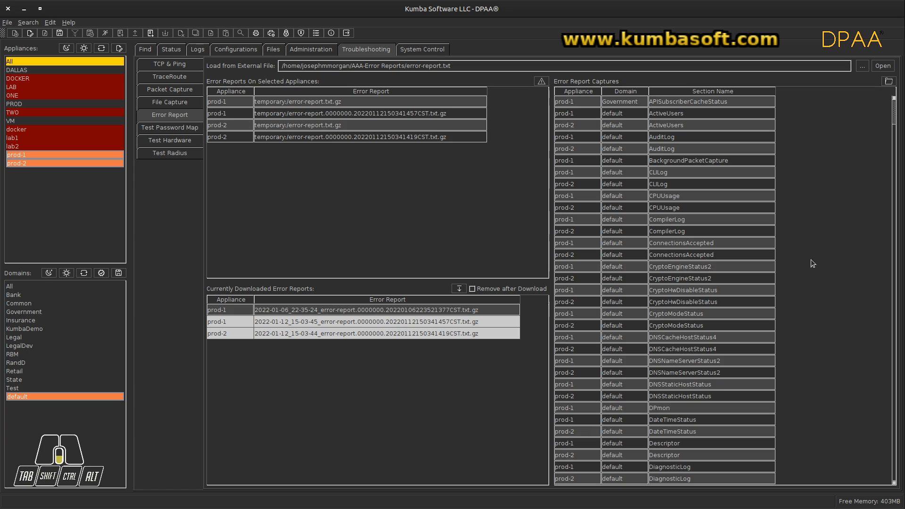
# Browse the combined prod-1 and prod-2 captures through the config and log sections at the end, and return to the start
pyautogui.moveTo(893, 118); pyautogui.dragTo(878, 469)
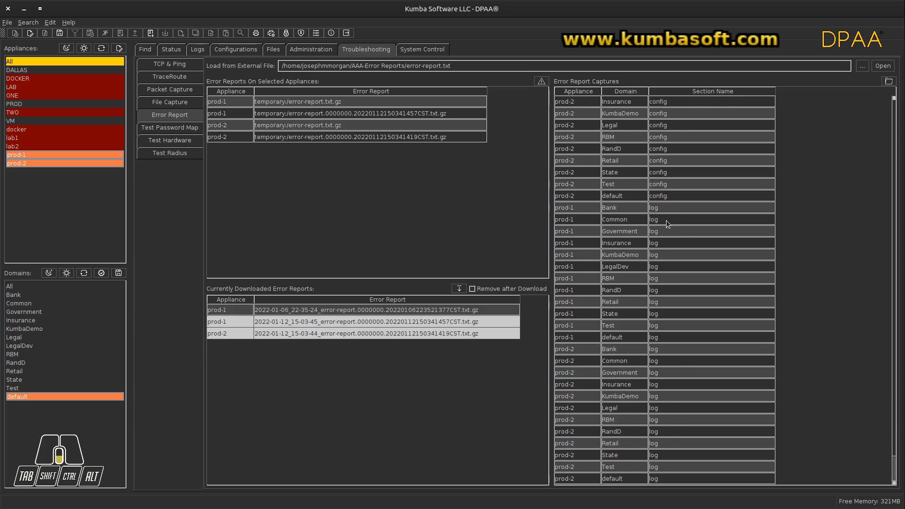
pyautogui.scroll(6, 666, 219)
pyautogui.scroll(8, 667, 219)
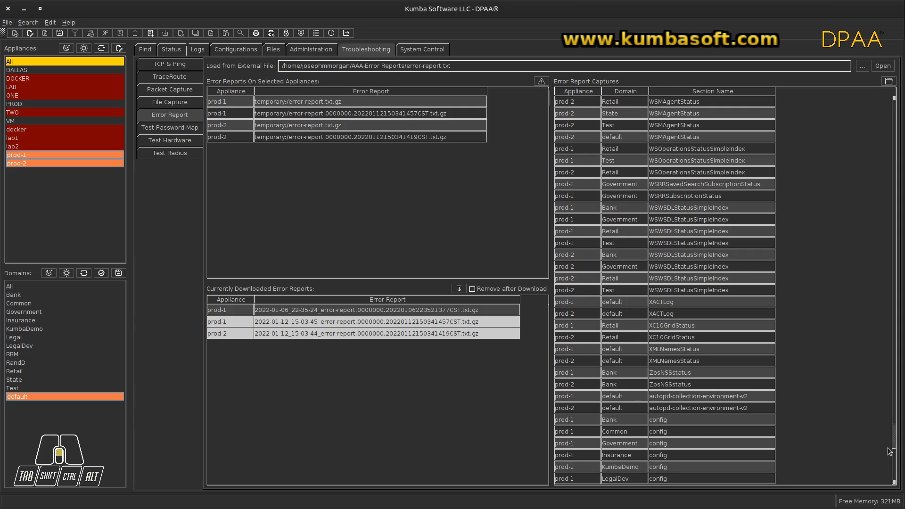
pyautogui.moveTo(894, 441); pyautogui.dragTo(899, 106)
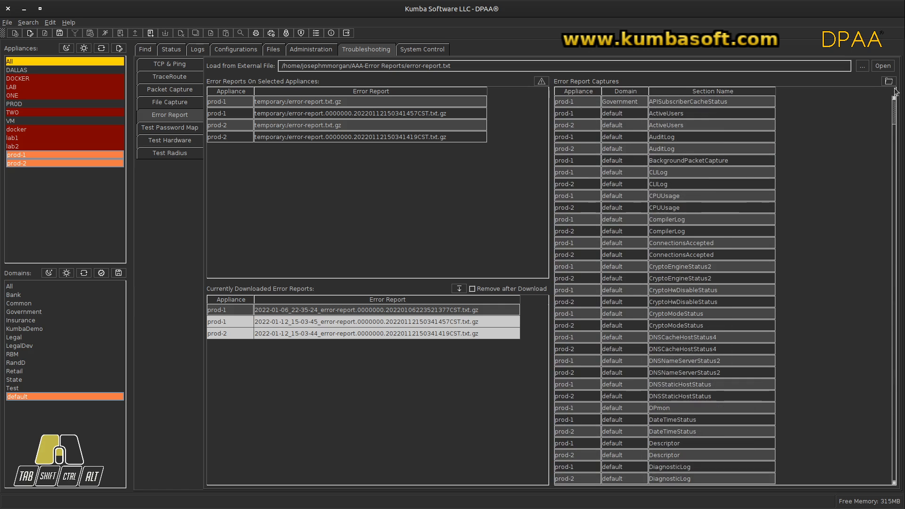